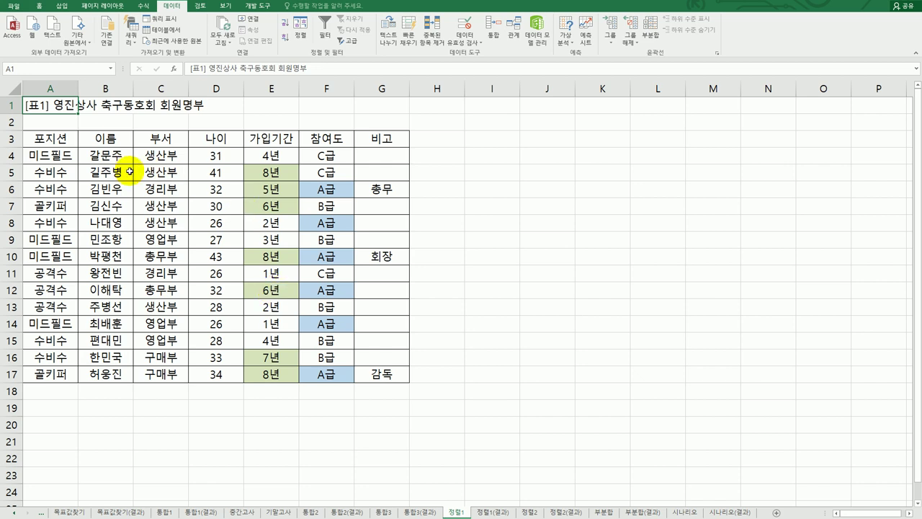
pyautogui.click(68, 154)
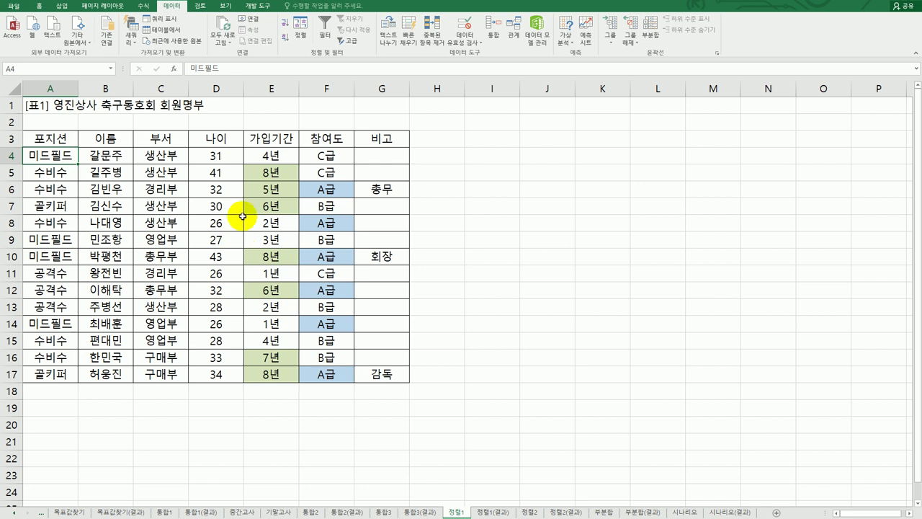
pyautogui.click(267, 173)
pyautogui.click(271, 191)
pyautogui.click(271, 204)
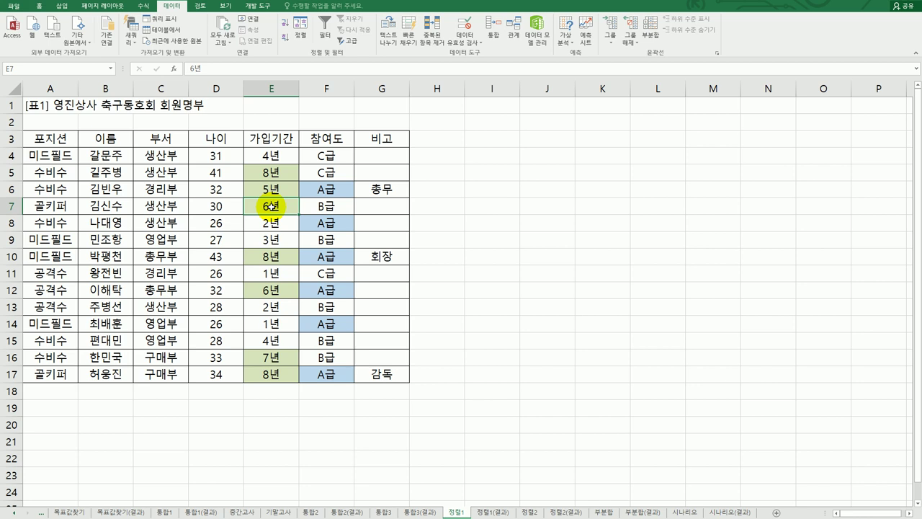
# Start a sort of the member roster with 포지션 as the first key and a custom list as its order.
pyautogui.click(115, 138)
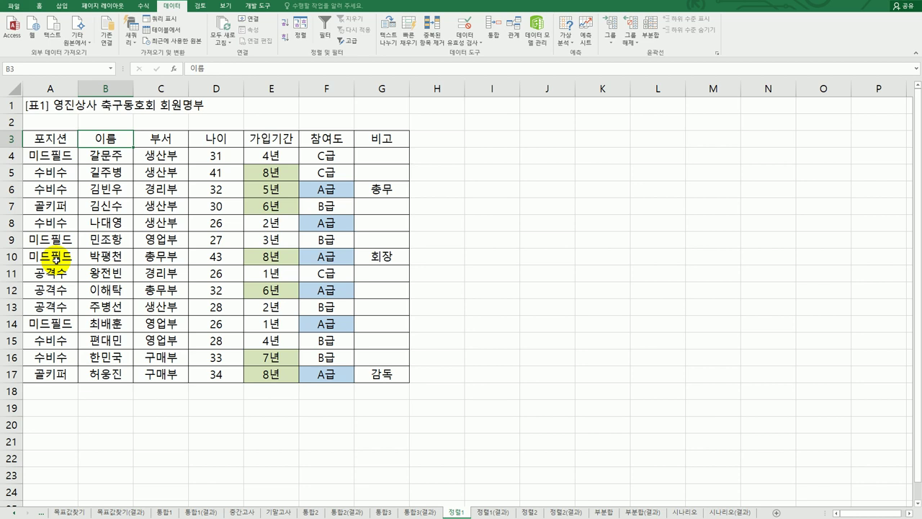
pyautogui.click(301, 29)
pyautogui.moveTo(442, 183); pyautogui.dragTo(551, 150)
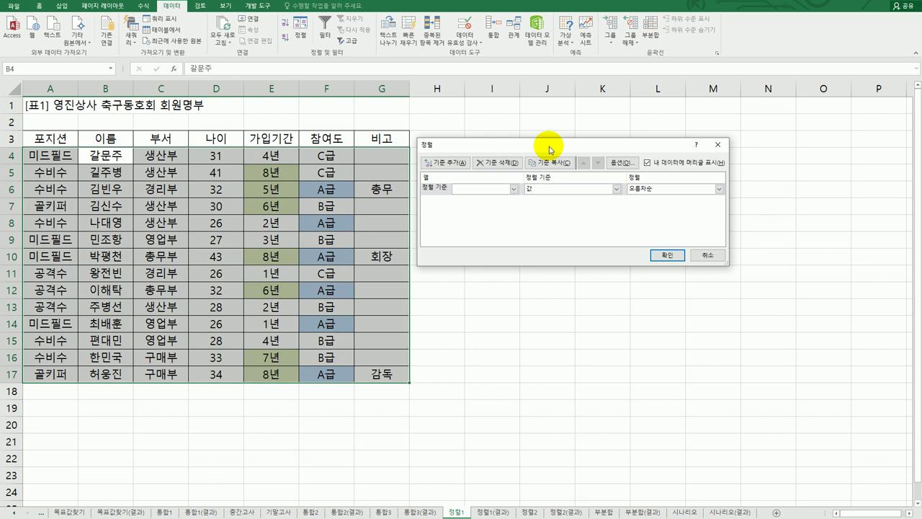
pyautogui.click(513, 189)
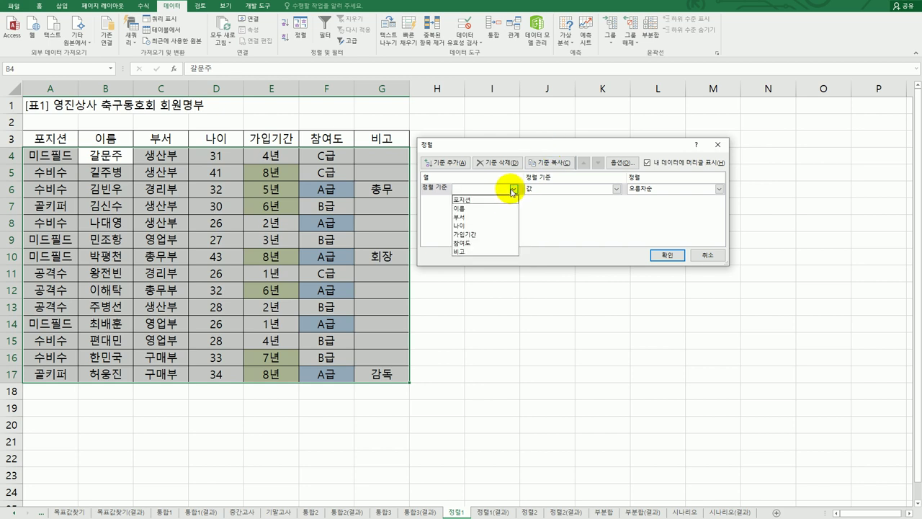
pyautogui.click(490, 200)
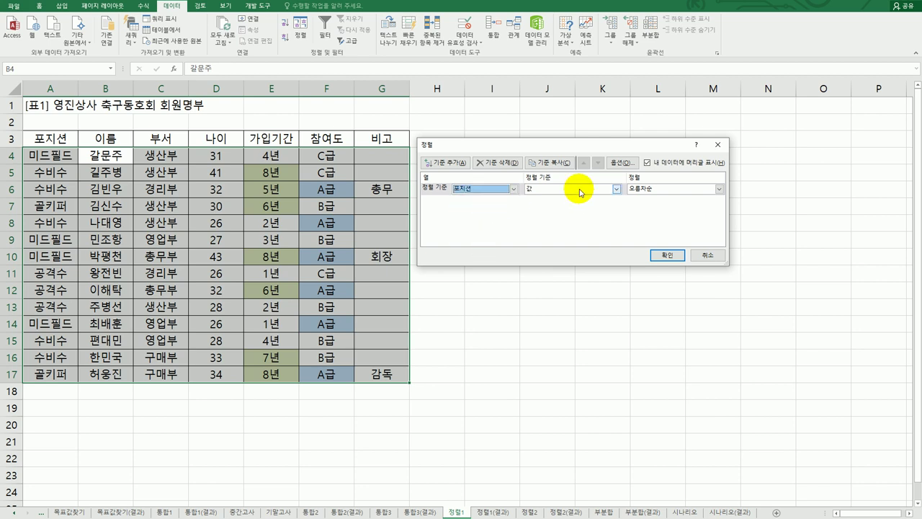
pyautogui.click(654, 193)
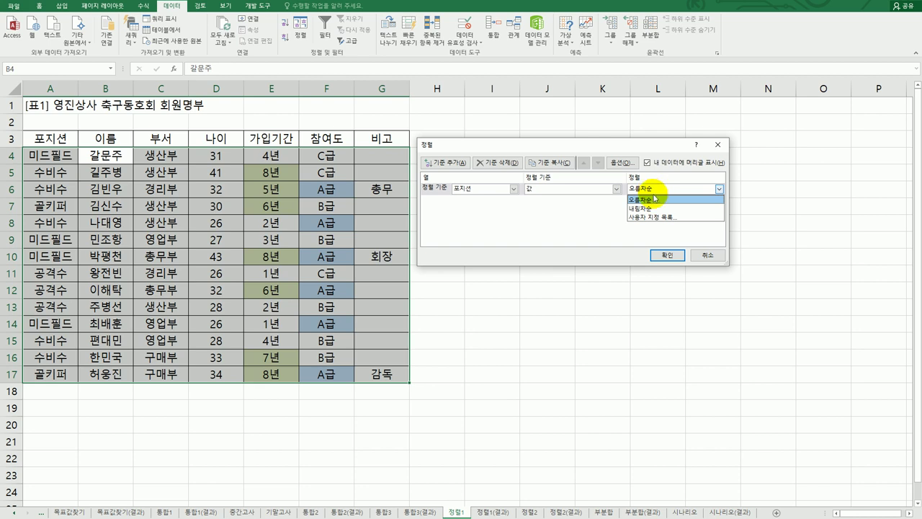
pyautogui.click(654, 216)
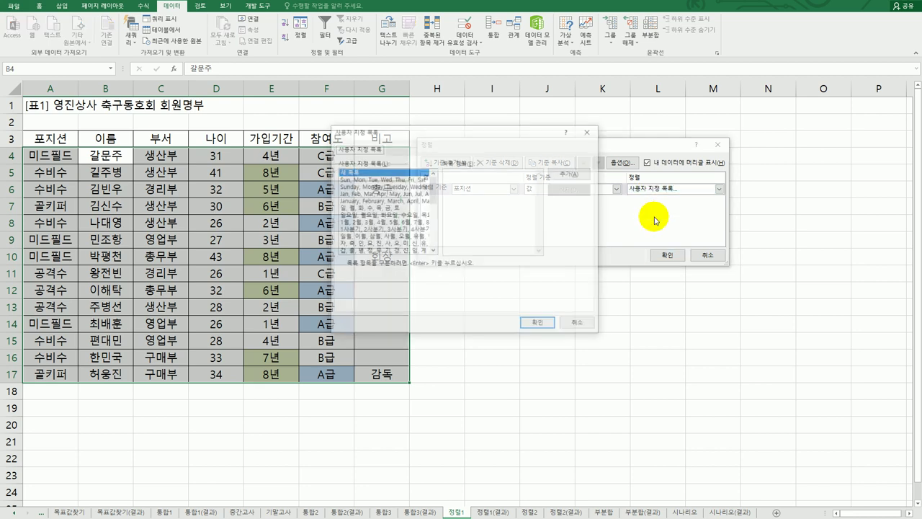
# Add a new custom list with the entries 공격수, 골키퍼, 미드필드 and 수비수.
pyautogui.moveTo(503, 135); pyautogui.dragTo(569, 147)
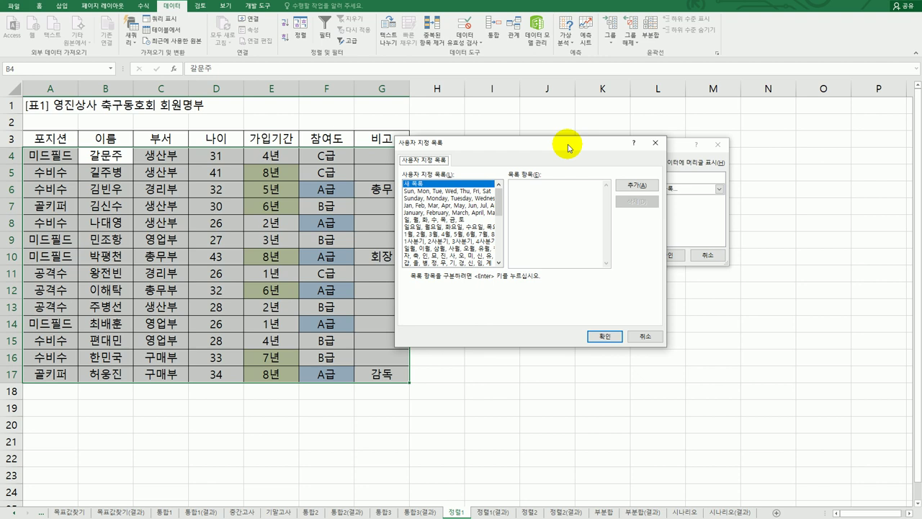
pyautogui.click(535, 201)
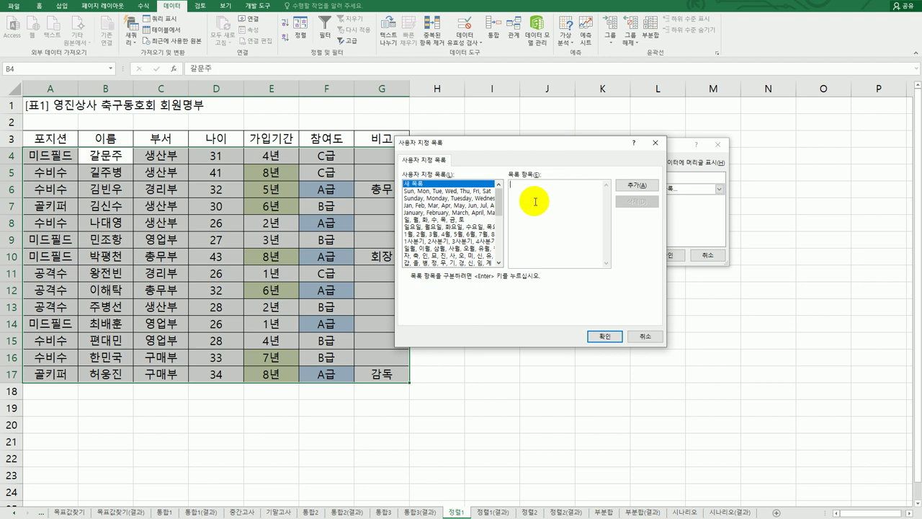
pyautogui.write('rh')
pyautogui.press('BackSpace')
pyautogui.press('BackSpace')
pyautogui.write('공격수')
pyautogui.press('Return')
pyautogui.write('골키퍼')
pyautogui.press('Return')
pyautogui.write('미드필드')
pyautogui.press('Return')
pyautogui.write('수비수')
pyautogui.press('Return')
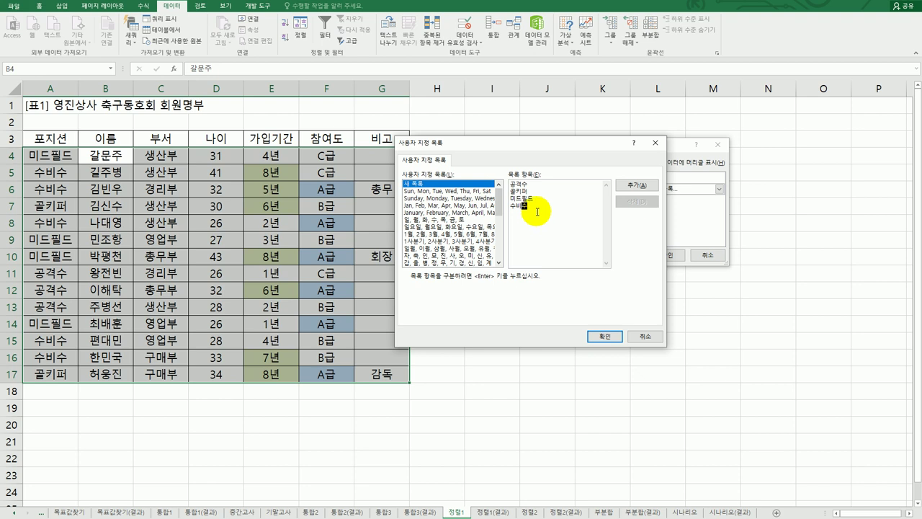
pyautogui.click(623, 186)
# Use the 공격수, 골키퍼, 미드필드, 수비수 custom list as the order of the 포지션 sort key.
pyautogui.moveTo(503, 203); pyautogui.dragTo(500, 245)
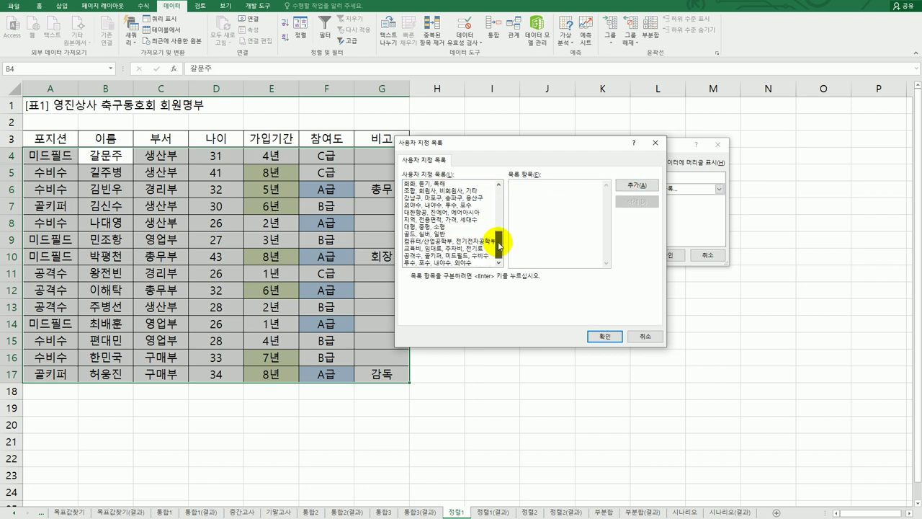
pyautogui.click(479, 255)
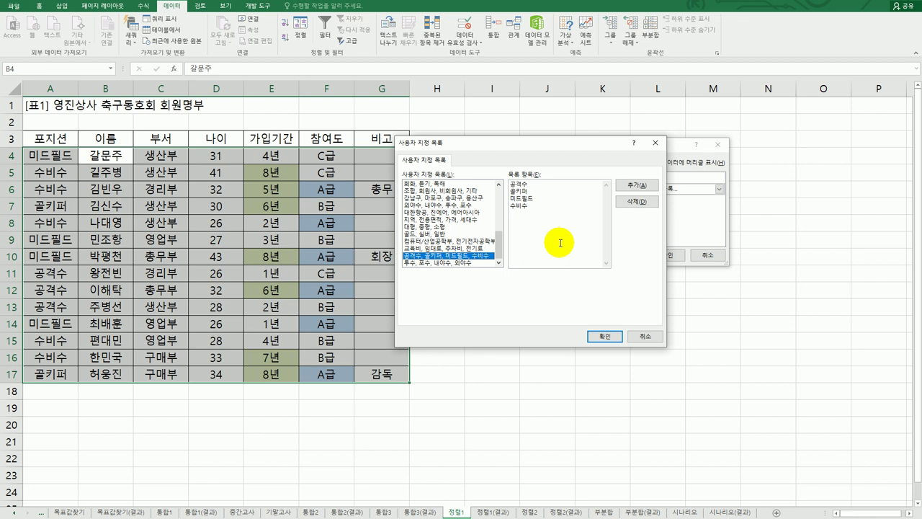
pyautogui.click(602, 336)
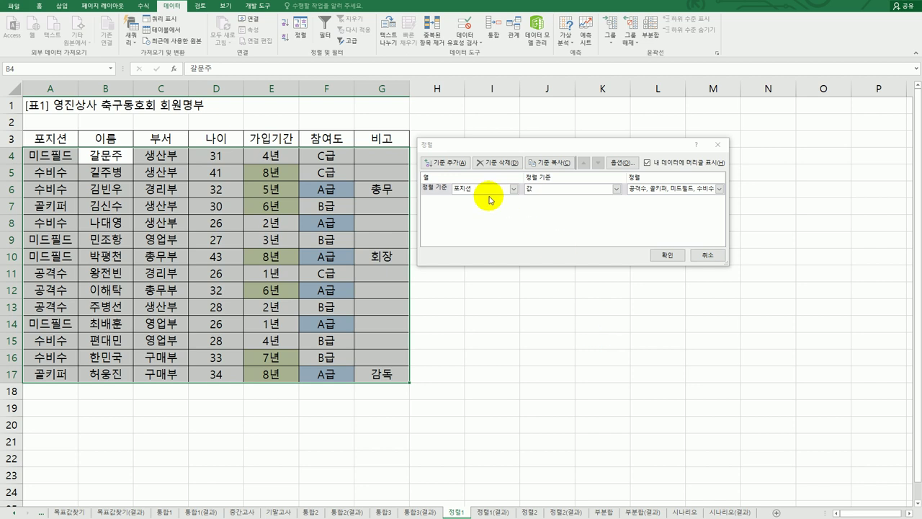
# Add a second sort key on 가입기간 by cell color (셀 색), with the green fill shown on top (위에 표시), and run the sort.
pyautogui.click(443, 163)
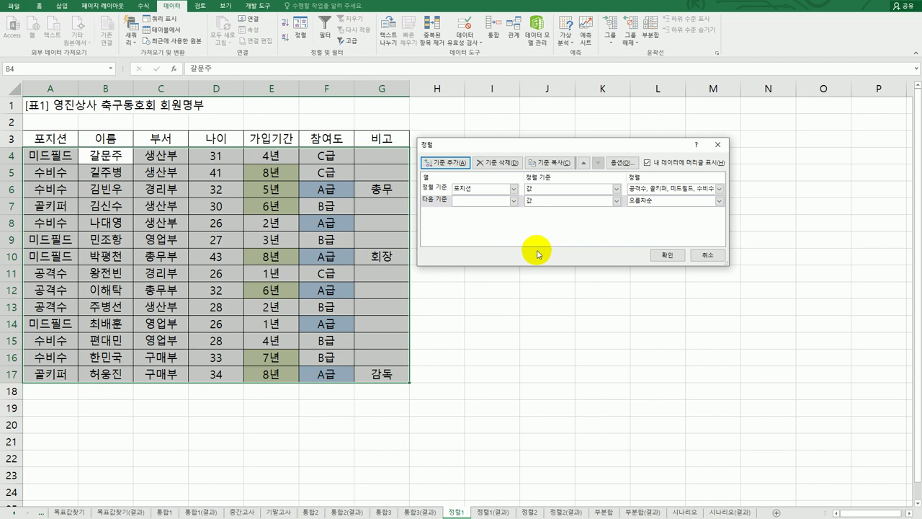
pyautogui.click(514, 201)
pyautogui.click(506, 247)
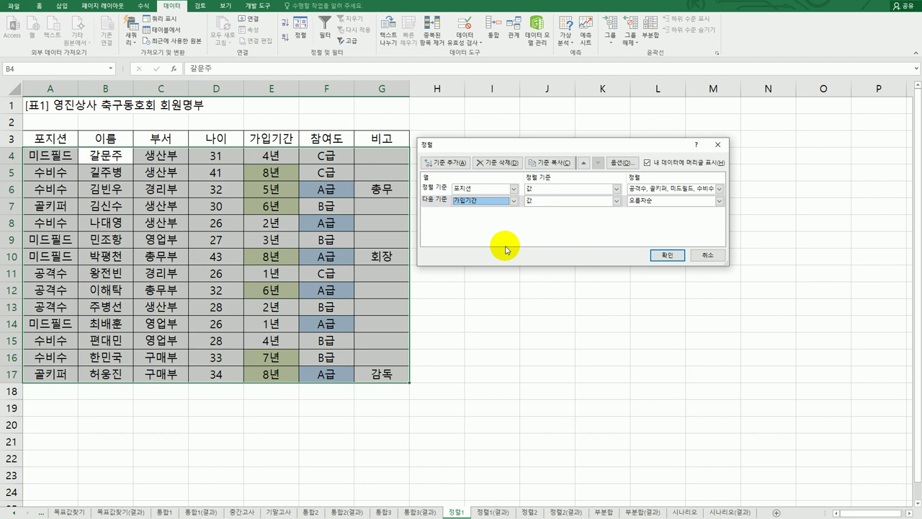
pyautogui.click(616, 201)
pyautogui.click(590, 220)
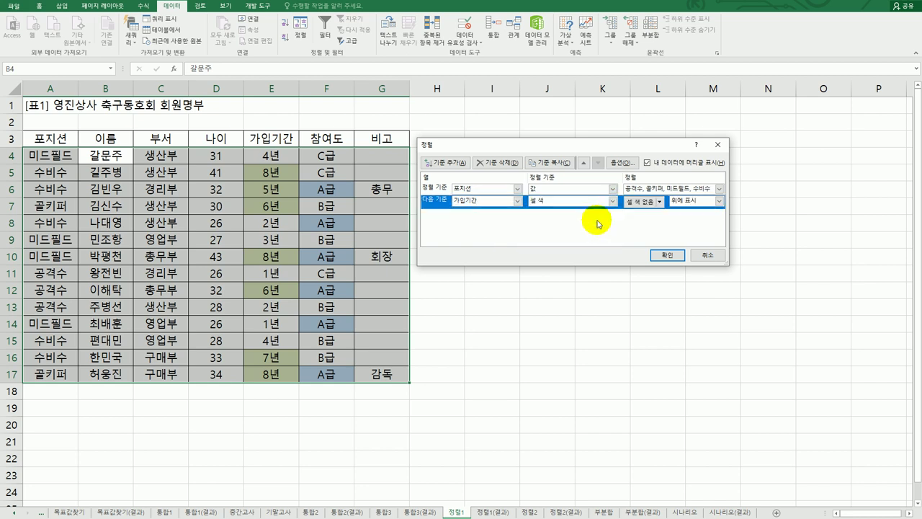
pyautogui.click(659, 202)
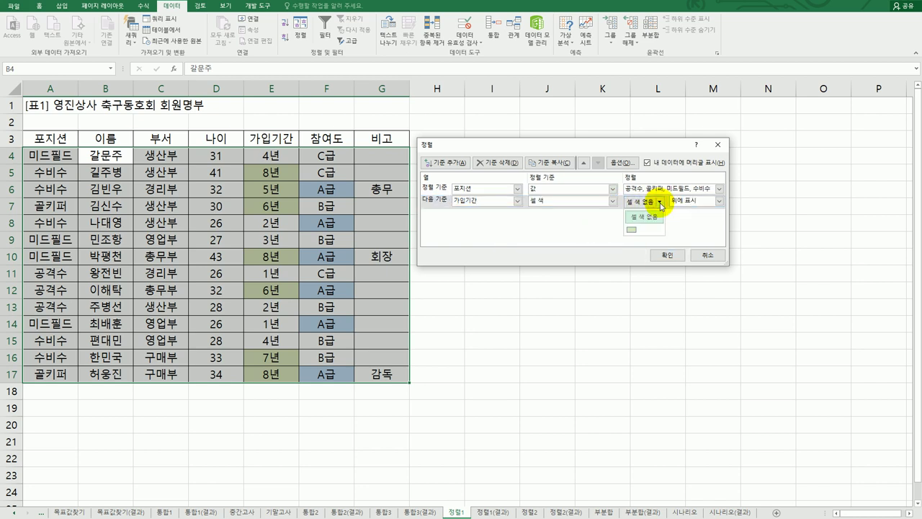
pyautogui.click(632, 230)
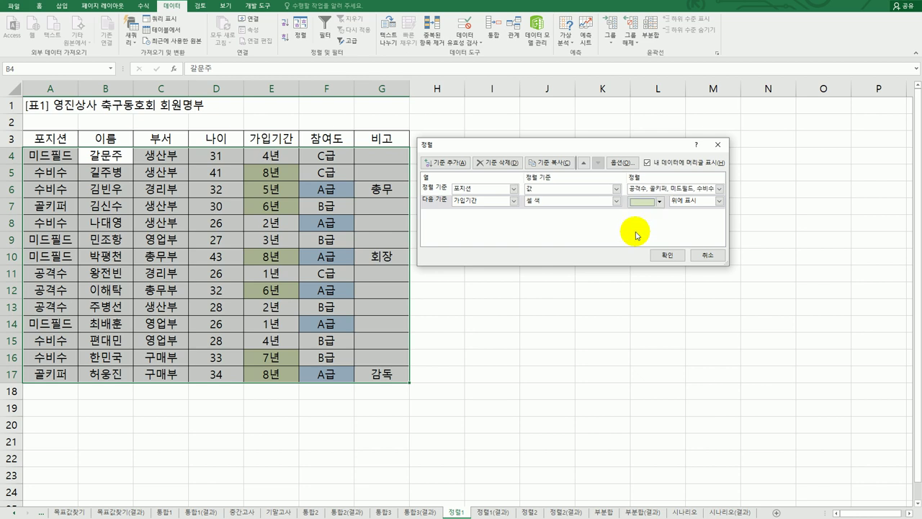
pyautogui.click(659, 202)
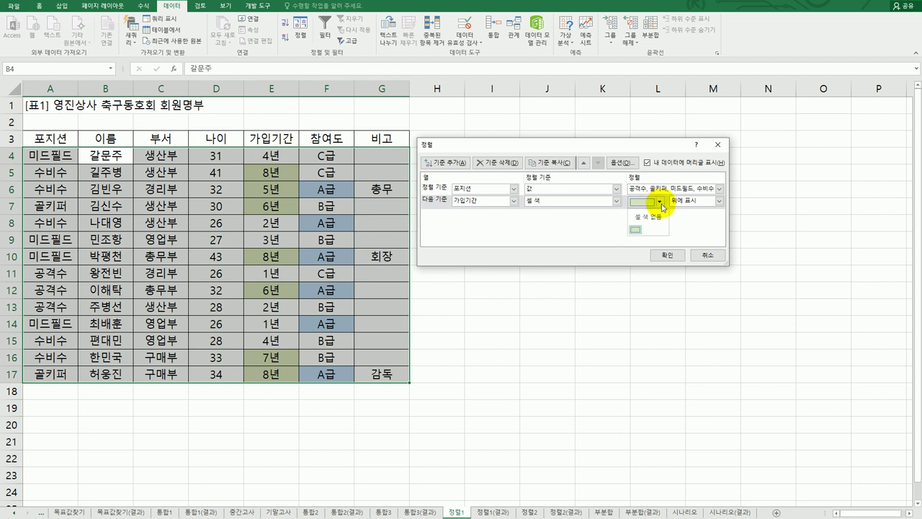
pyautogui.click(636, 230)
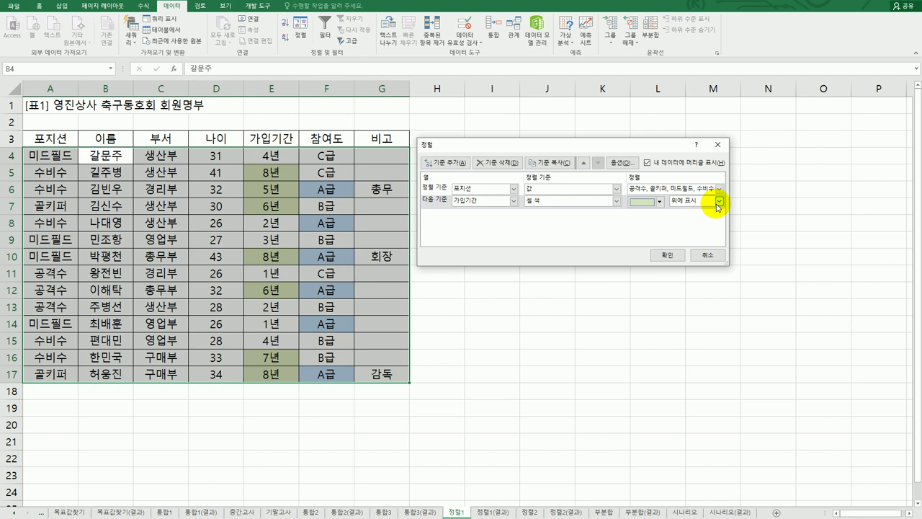
pyautogui.click(667, 255)
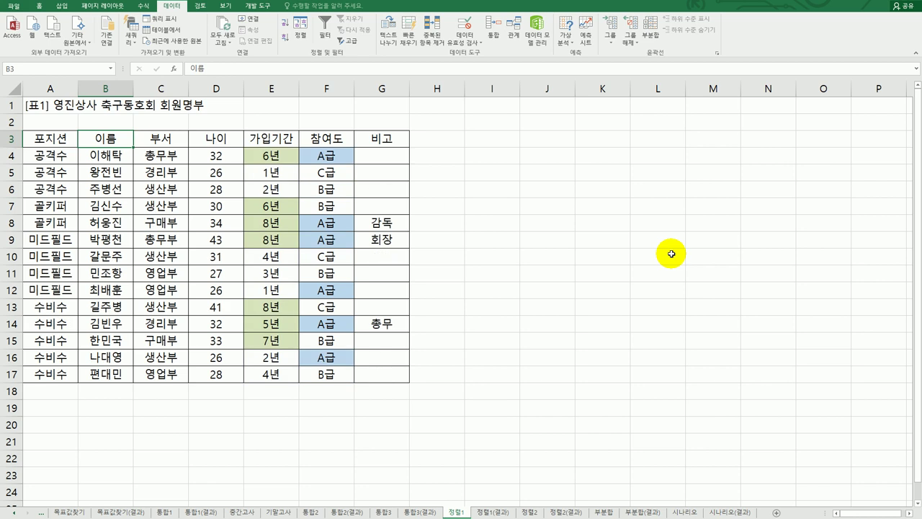
# Check the 포지션 and 가입기간 order of the sorted roster and compare it with the 정렬1(결과) sheet.
pyautogui.moveTo(59, 137); pyautogui.dragTo(62, 378)
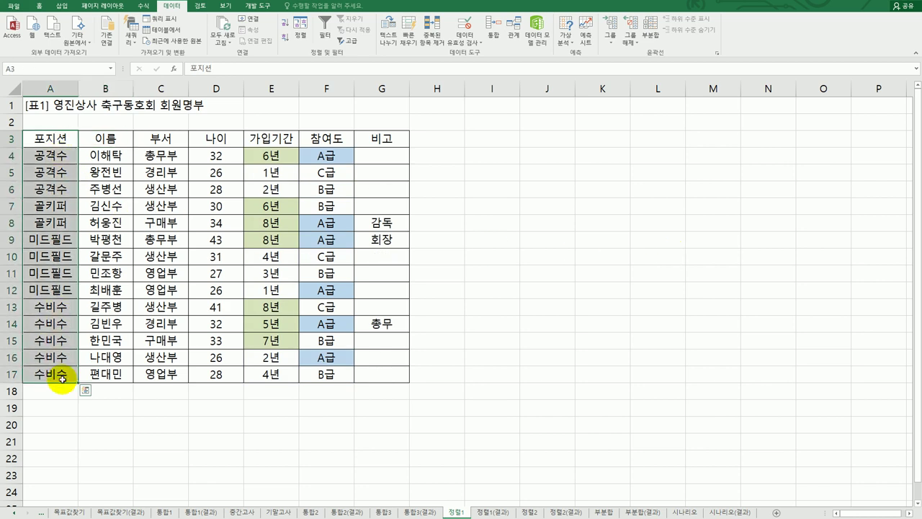
pyautogui.click(57, 137)
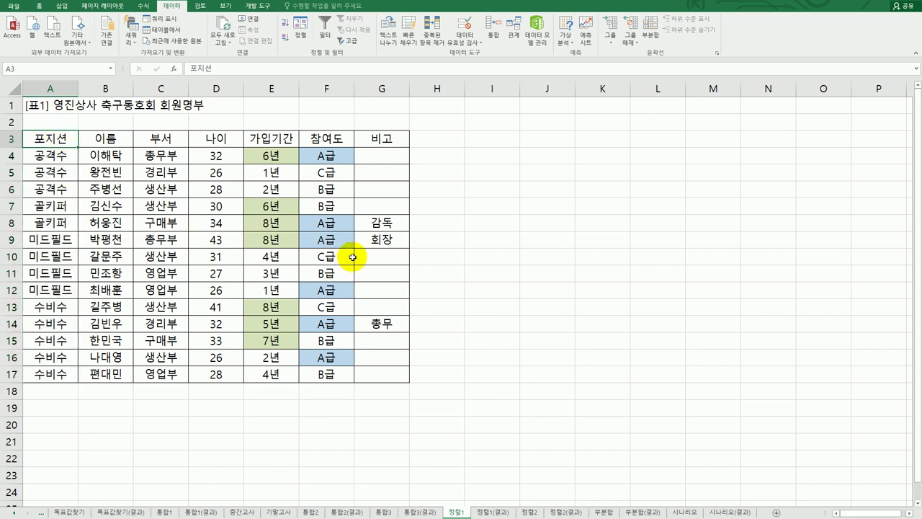
pyautogui.click(270, 155)
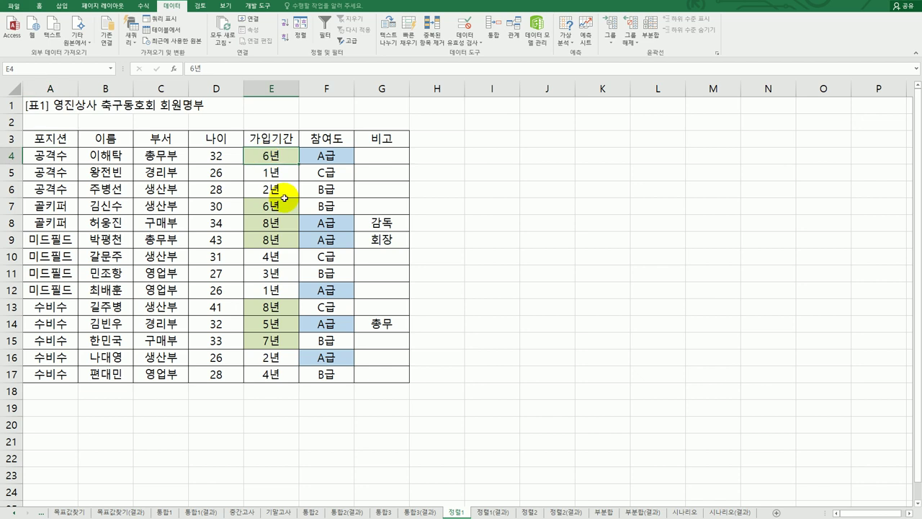
pyautogui.click(280, 208)
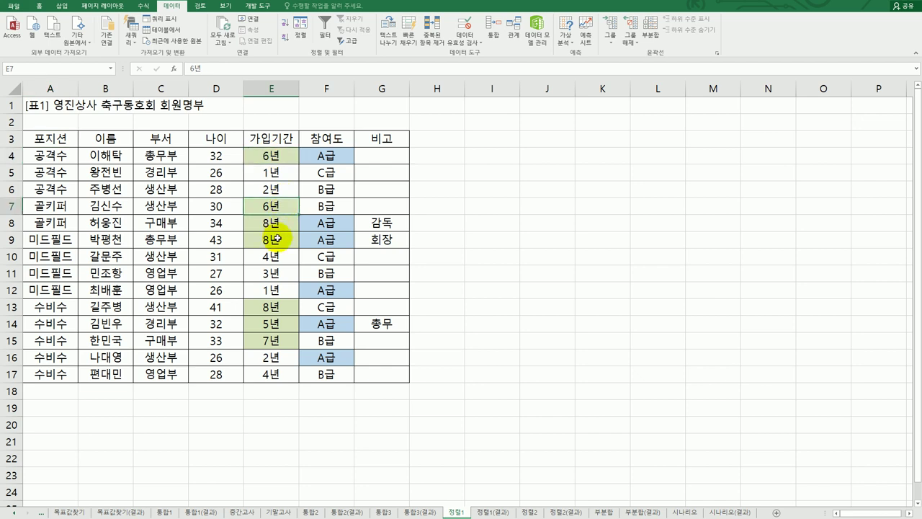
pyautogui.click(272, 239)
pyautogui.click(269, 309)
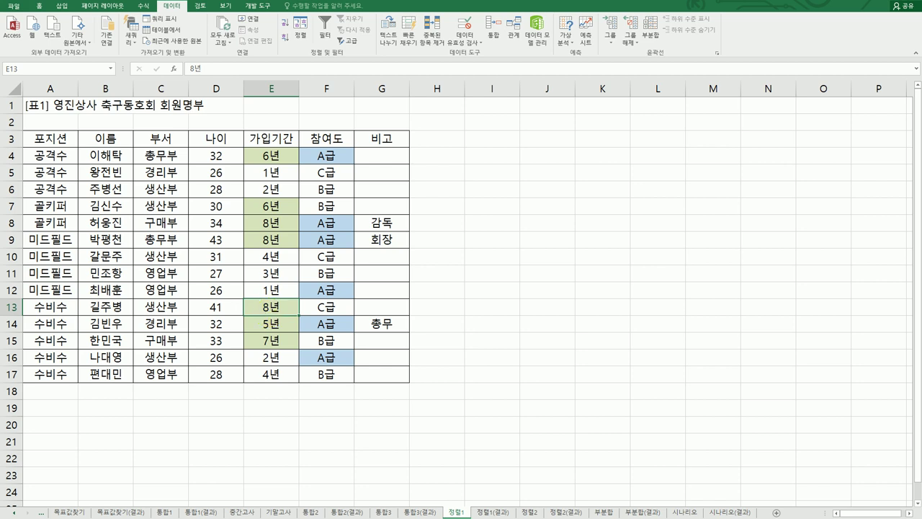
pyautogui.click(495, 512)
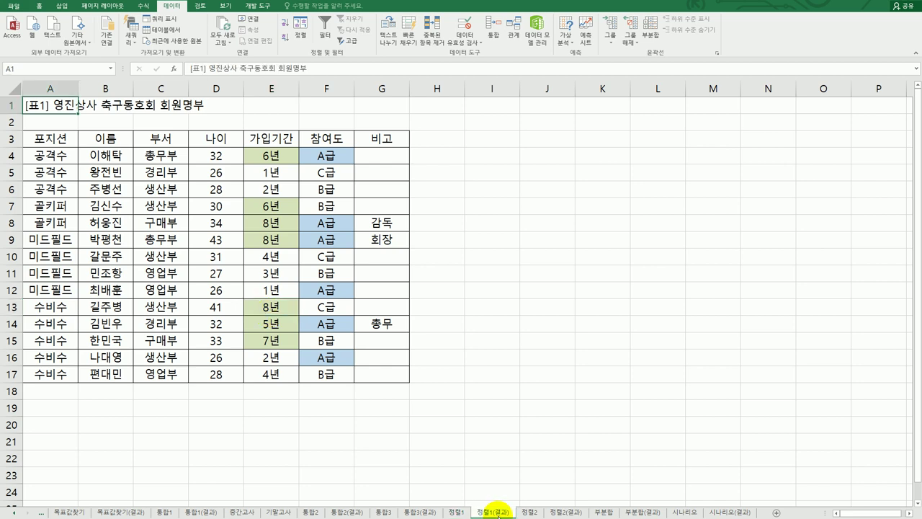
pyautogui.click(456, 511)
pyautogui.click(495, 511)
pyautogui.click(456, 512)
pyautogui.click(492, 512)
# On the 정렬2 sheet, select the 듣기, 독해 and 회화 columns in B3:D12 and start a sort on them.
pyautogui.click(526, 512)
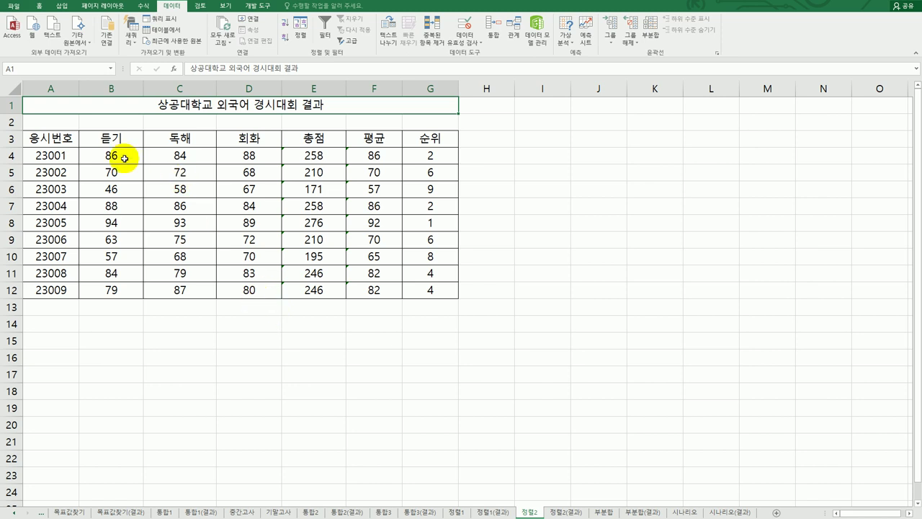
pyautogui.click(120, 140)
pyautogui.moveTo(180, 183); pyautogui.dragTo(238, 288)
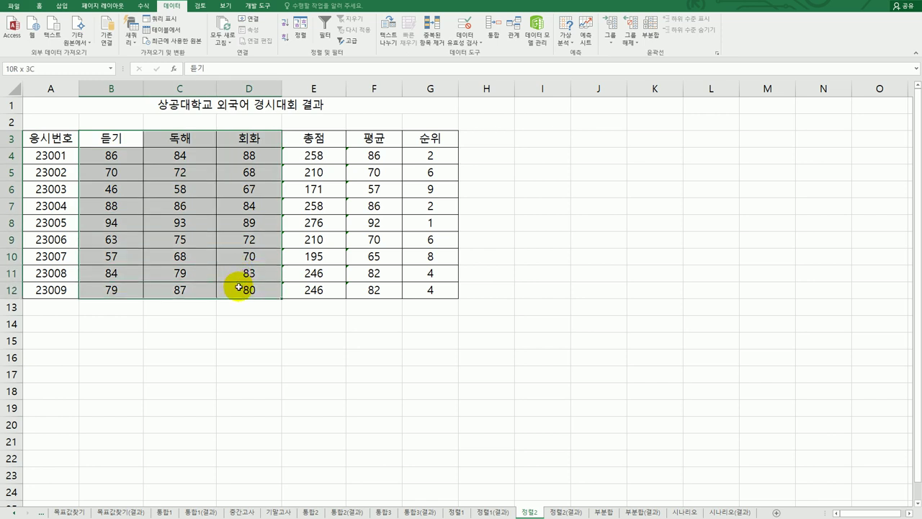
pyautogui.moveTo(239, 288); pyautogui.dragTo(238, 288)
pyautogui.click(300, 32)
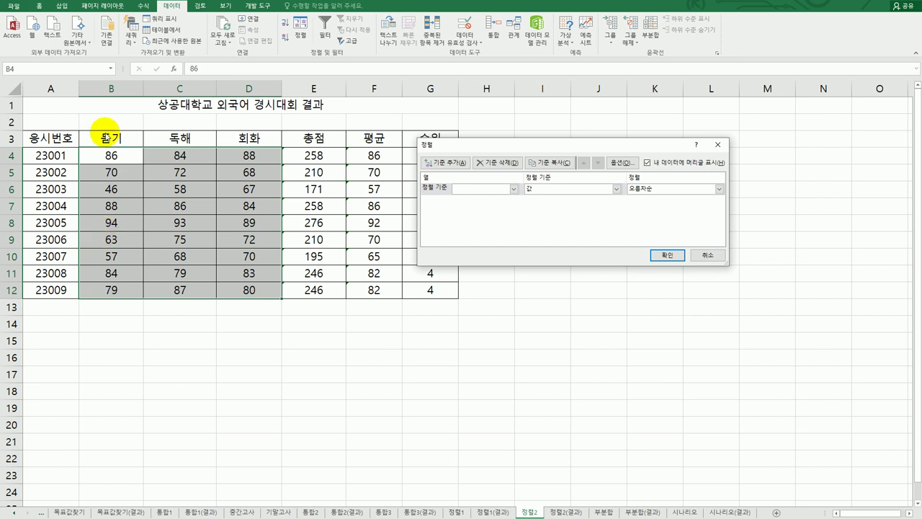
# Set the sort orientation to left to right (왼쪽에서 오른쪽) and use row 3 (행 3) as the sort key.
pyautogui.click(512, 189)
pyautogui.click(583, 219)
pyautogui.click(619, 166)
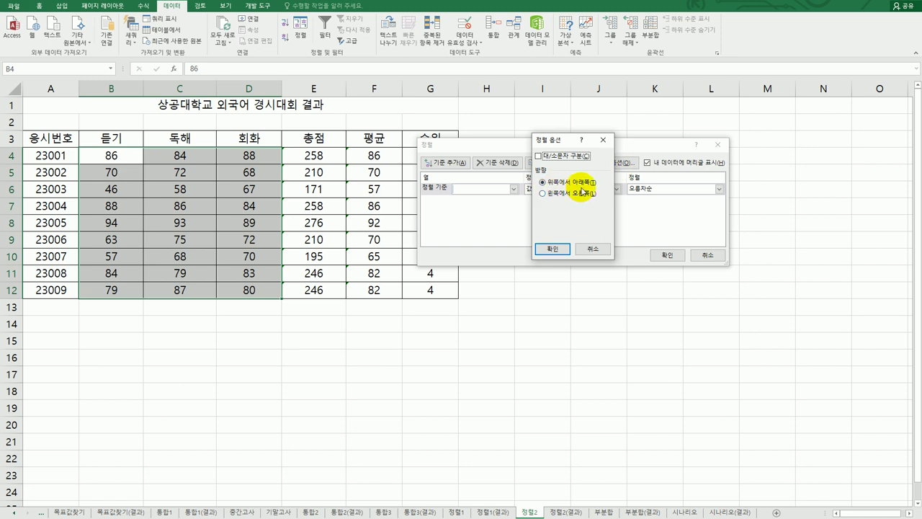
pyautogui.click(566, 194)
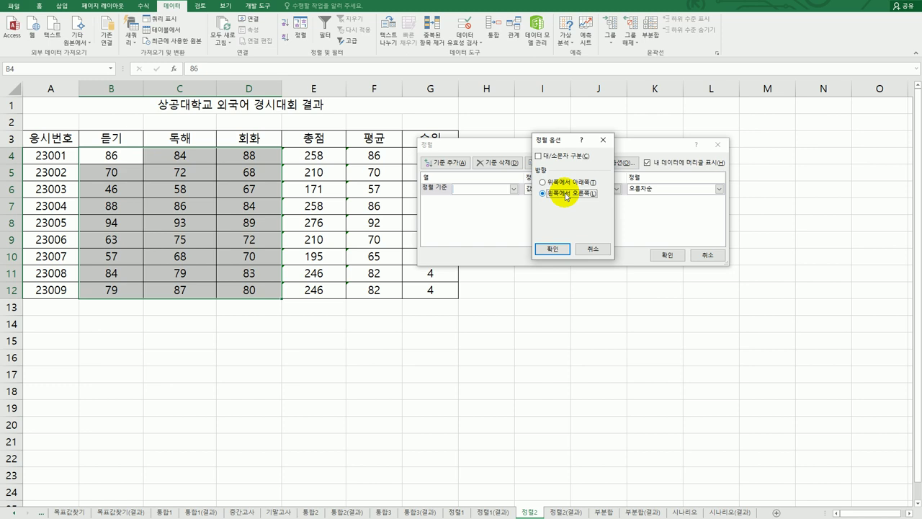
pyautogui.click(552, 249)
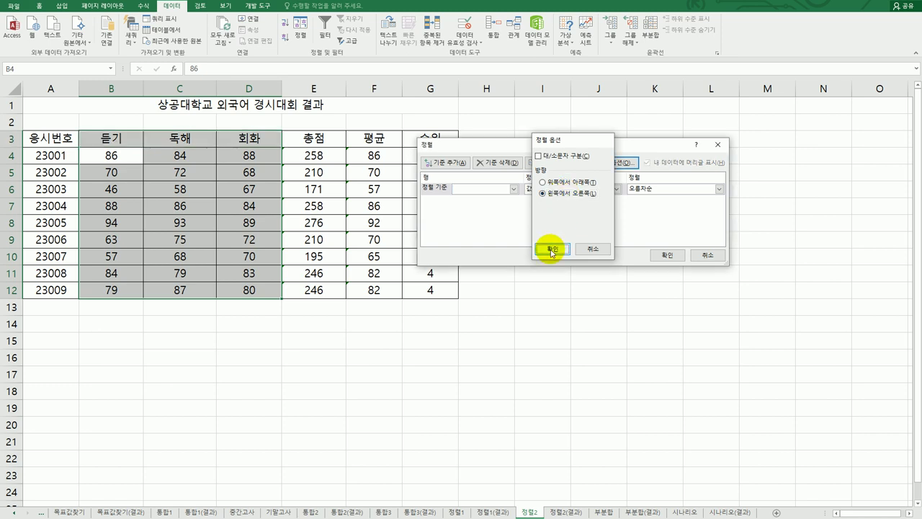
pyautogui.click(514, 190)
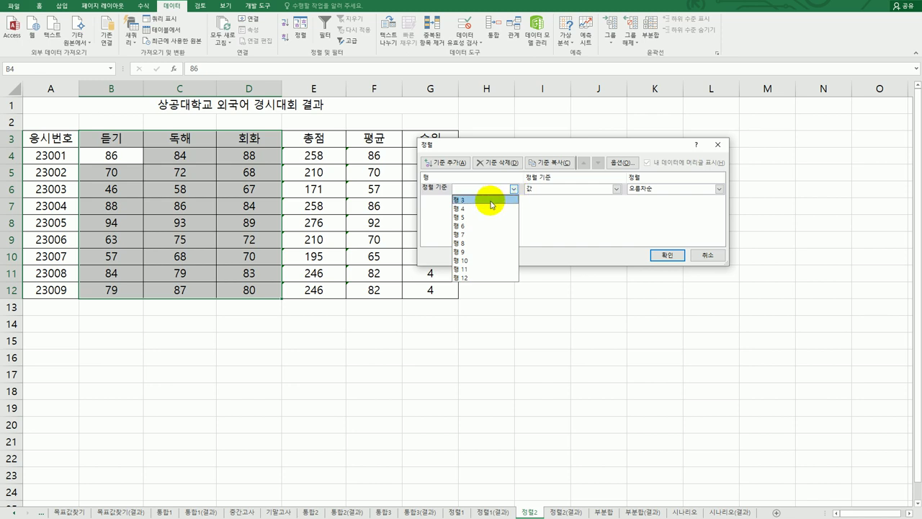
pyautogui.click(491, 200)
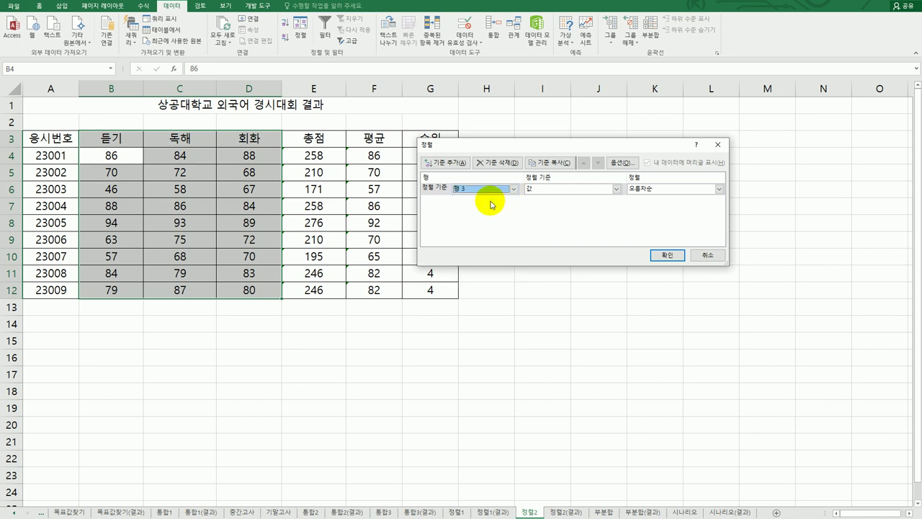
# For the sort order, add a new custom list (사용자 지정 목록) with the items 회화, 듣기 and 독해.
pyautogui.click(646, 190)
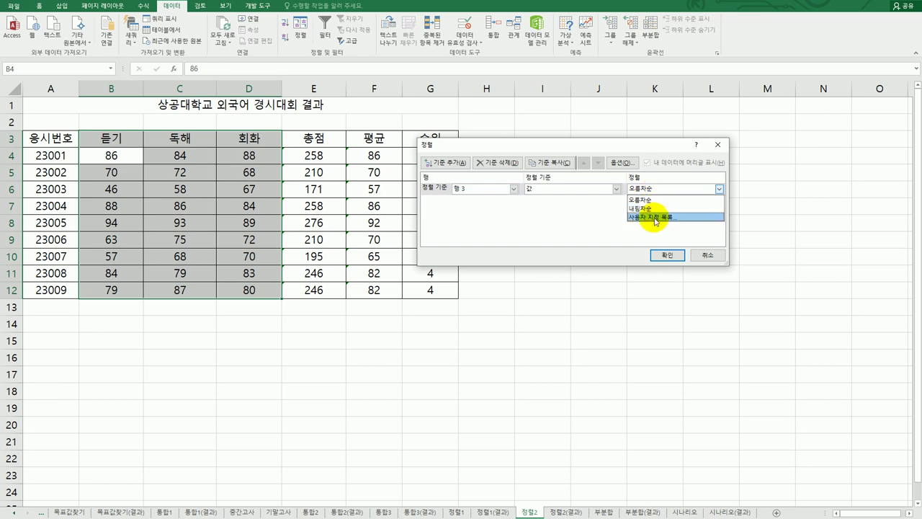
pyautogui.click(655, 216)
pyautogui.click(601, 185)
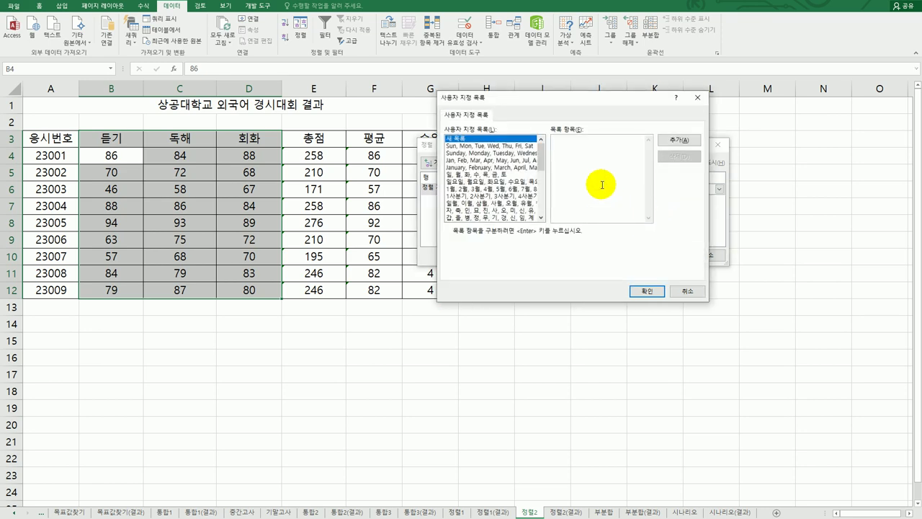
pyautogui.write('회화')
pyautogui.press('Return')
pyautogui.write('듣기')
pyautogui.press('Return')
pyautogui.write('도해')
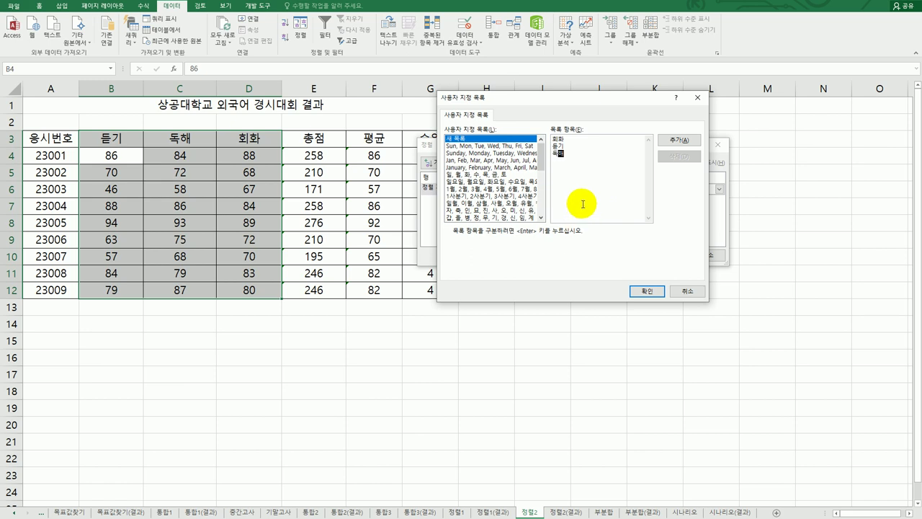
pyautogui.click(667, 146)
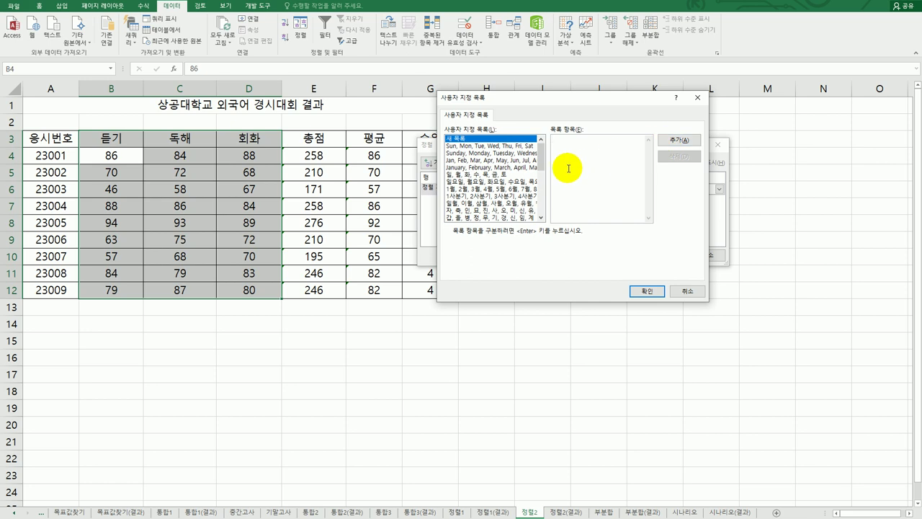
# Use the 회화, 듣기, 독해 custom list as the order of the 행 3 sort key and run the sort.
pyautogui.moveTo(541, 145); pyautogui.dragTo(538, 217)
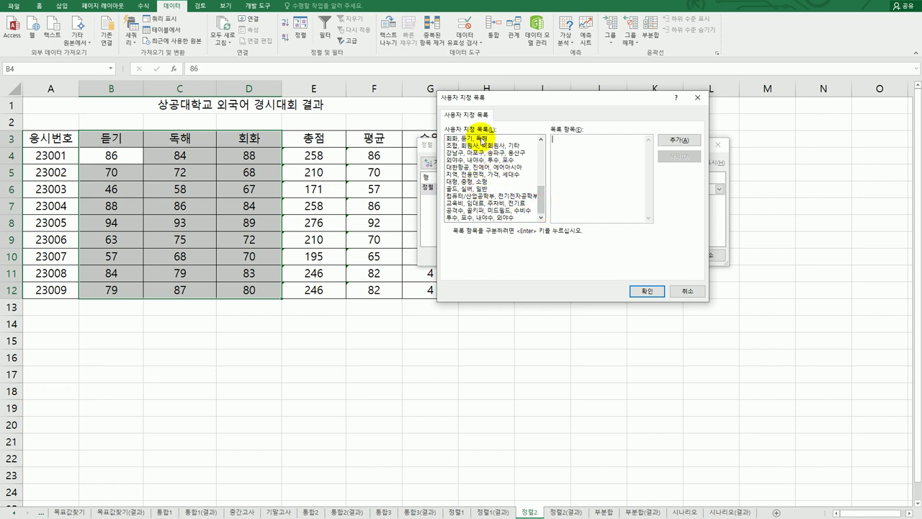
pyautogui.click(481, 138)
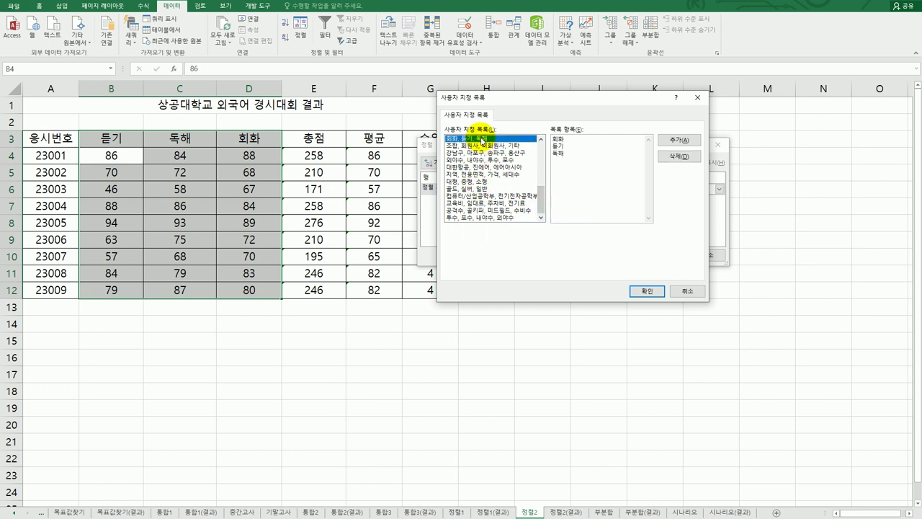
pyautogui.click(648, 291)
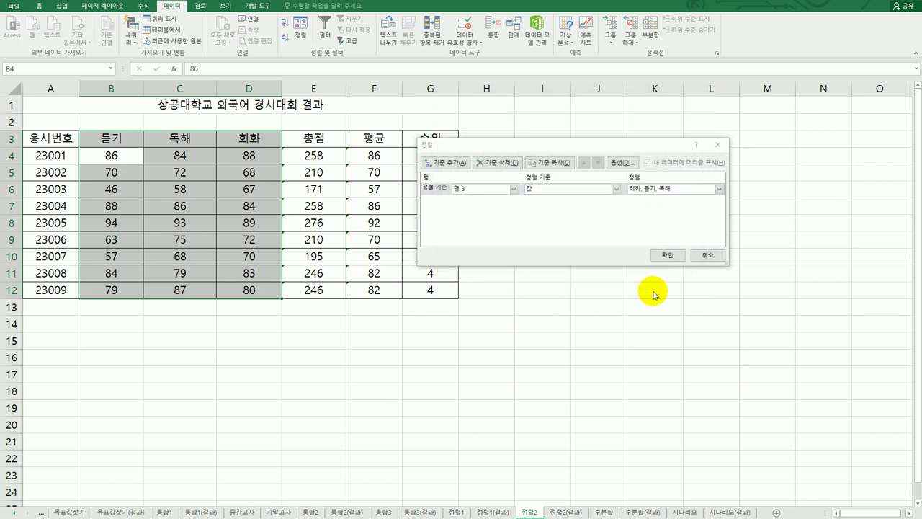
pyautogui.click(657, 256)
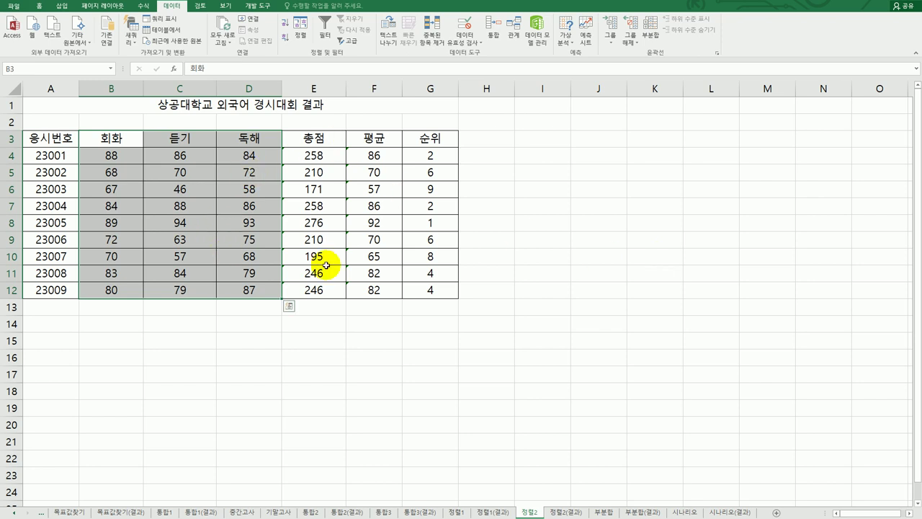
# Compare the column order of the sorted 정렬2 table with the 정렬2(결과) sheet.
pyautogui.click(561, 325)
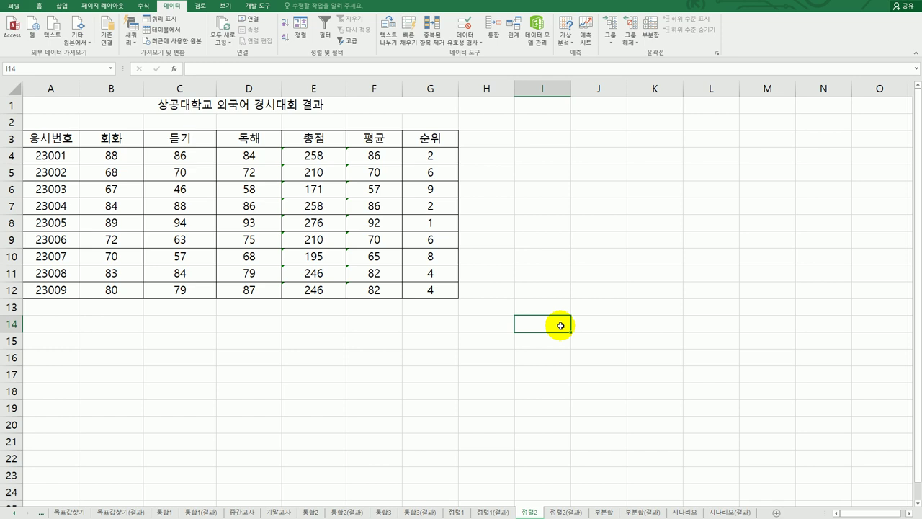
pyautogui.click(563, 511)
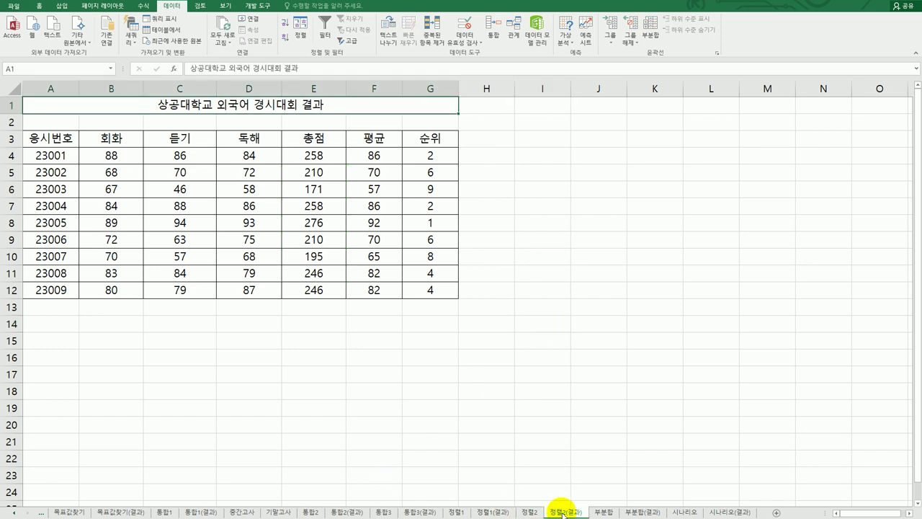
pyautogui.click(526, 512)
pyautogui.click(563, 512)
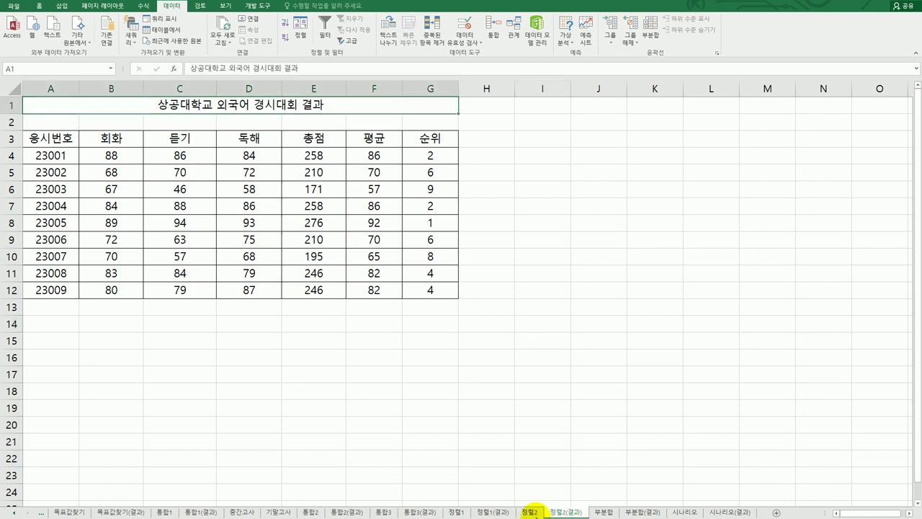
pyautogui.click(528, 512)
pyautogui.click(566, 511)
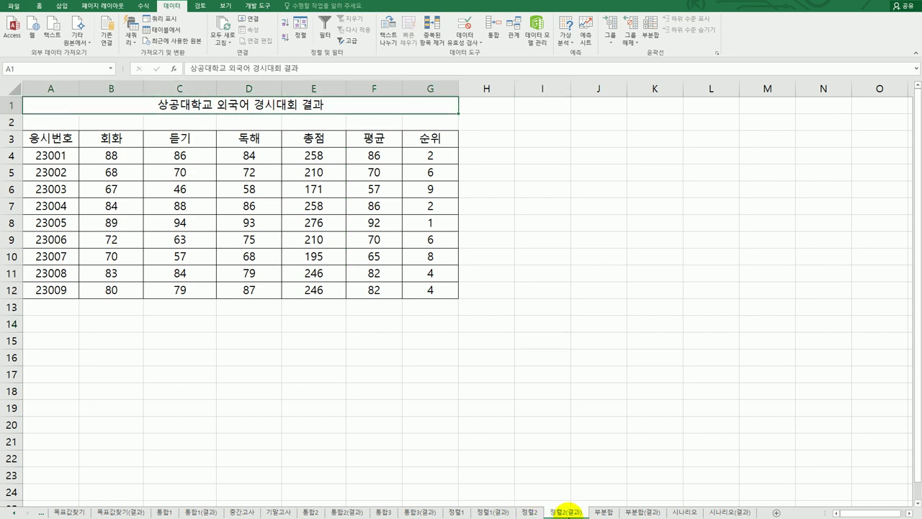